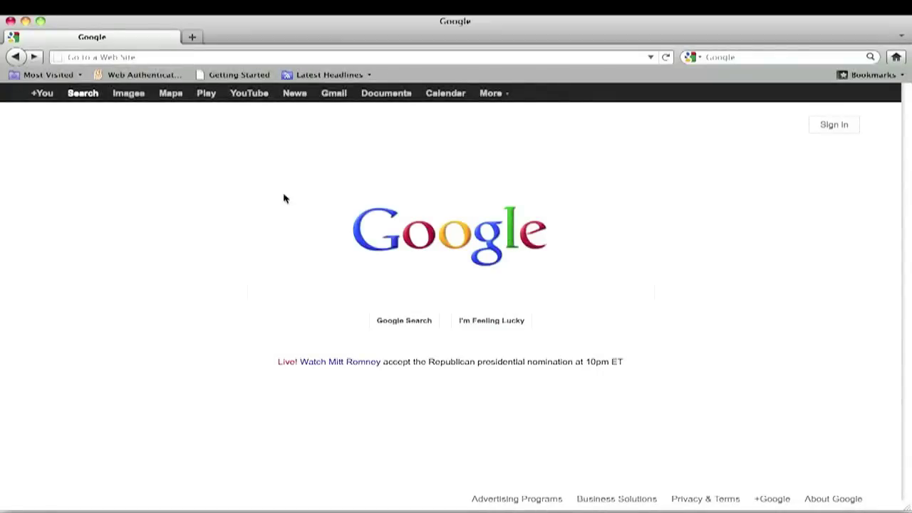
Go to titan.ja.org and open the JA Titan 3.0 School Edition
left_click(149, 56)
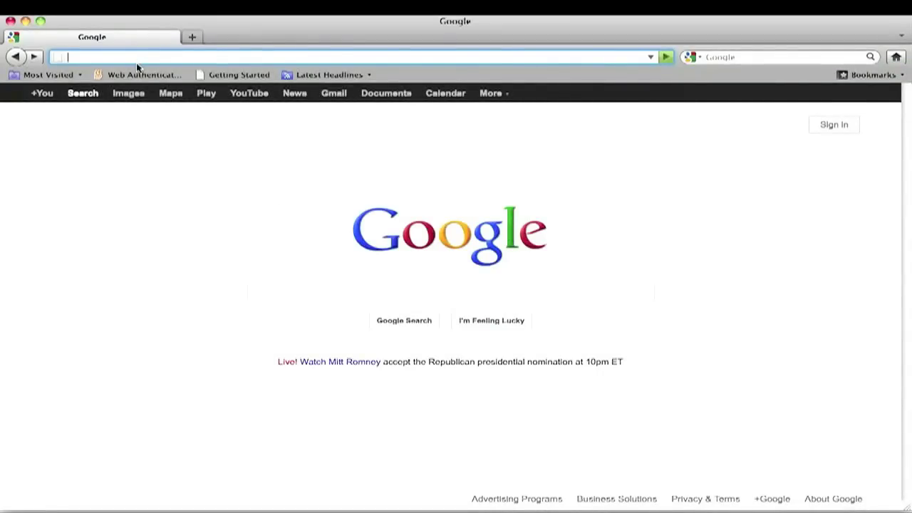
type("titan")
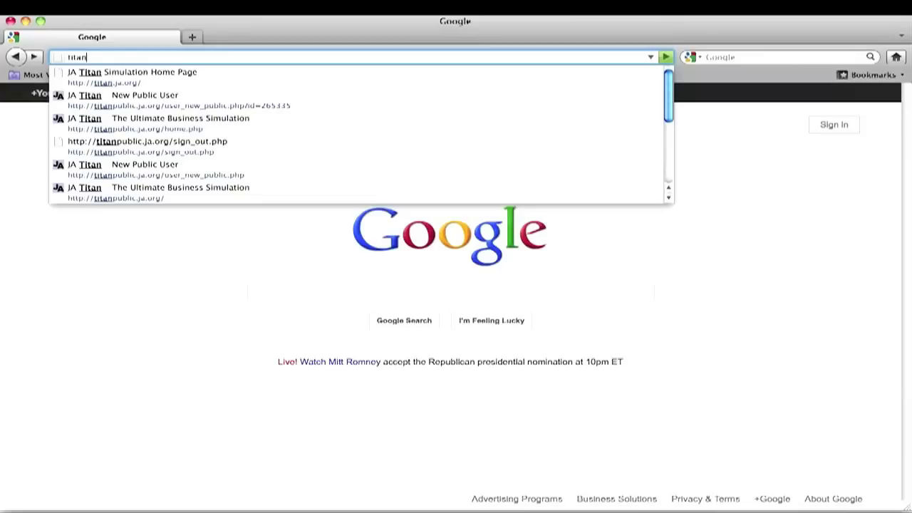
type(".ja.org")
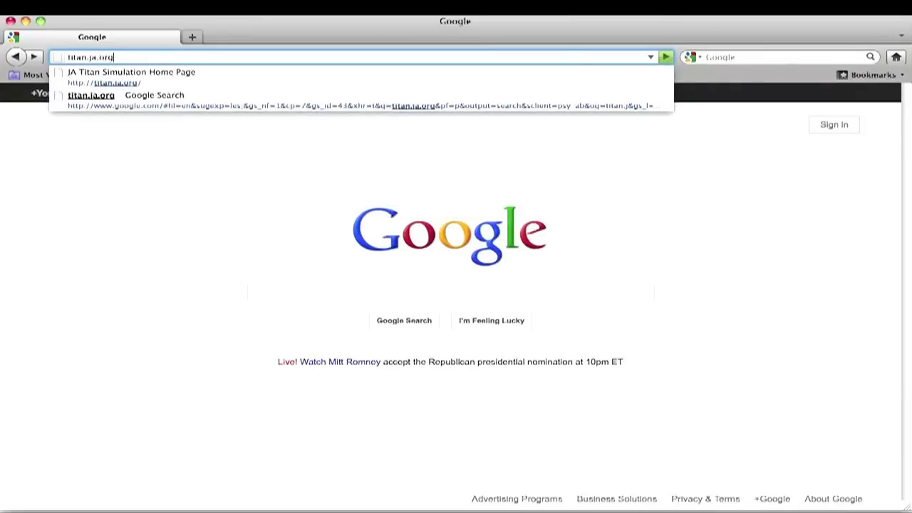
key("Return")
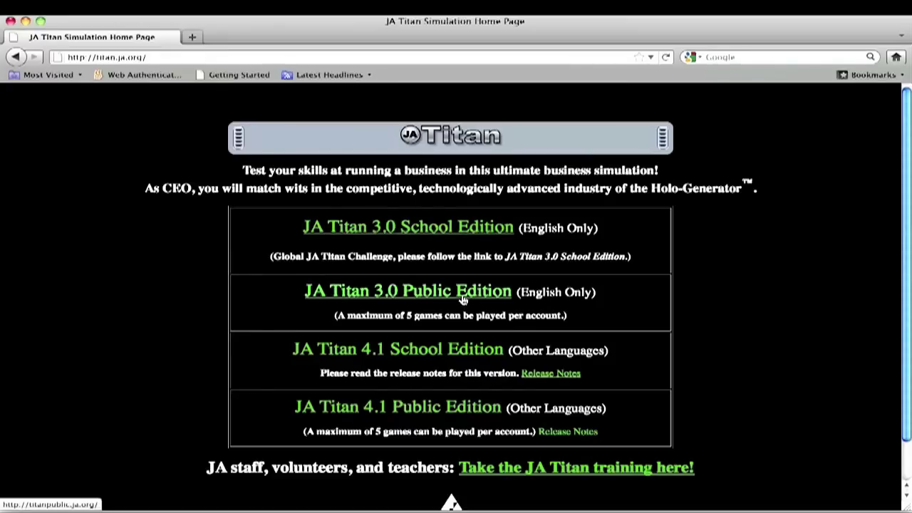
left_click(450, 231)
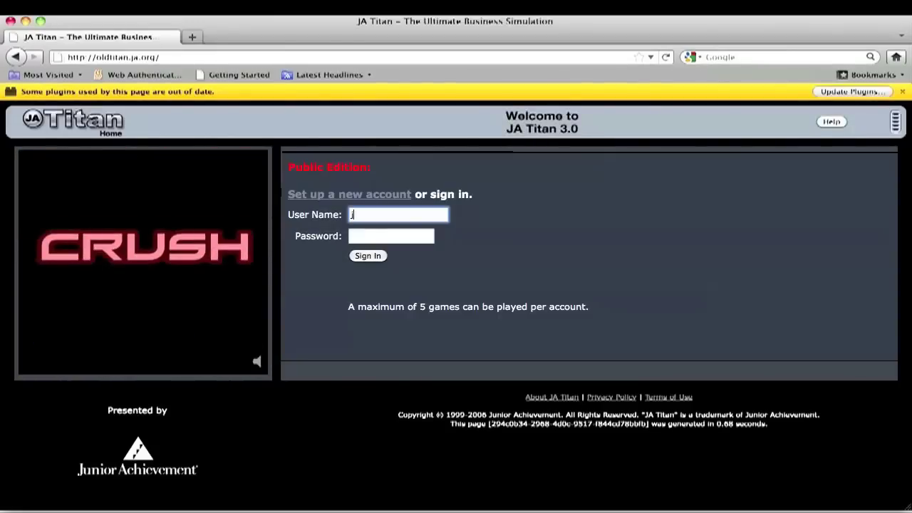
Sign in with the account's user name and password
type("japractice")
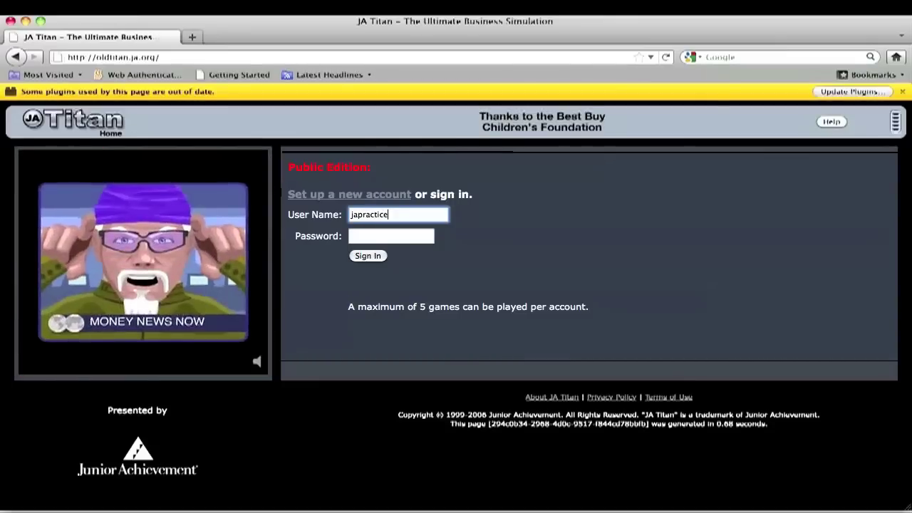
key("Tab")
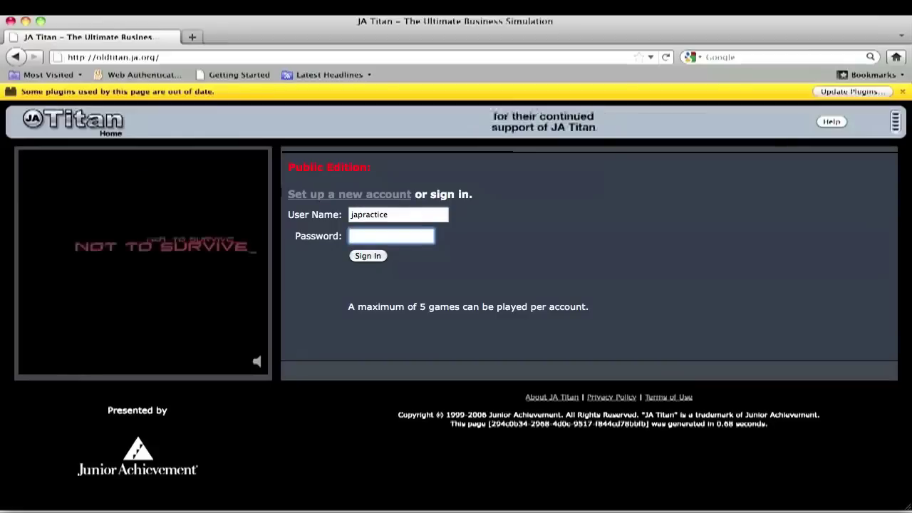
type("••••••")
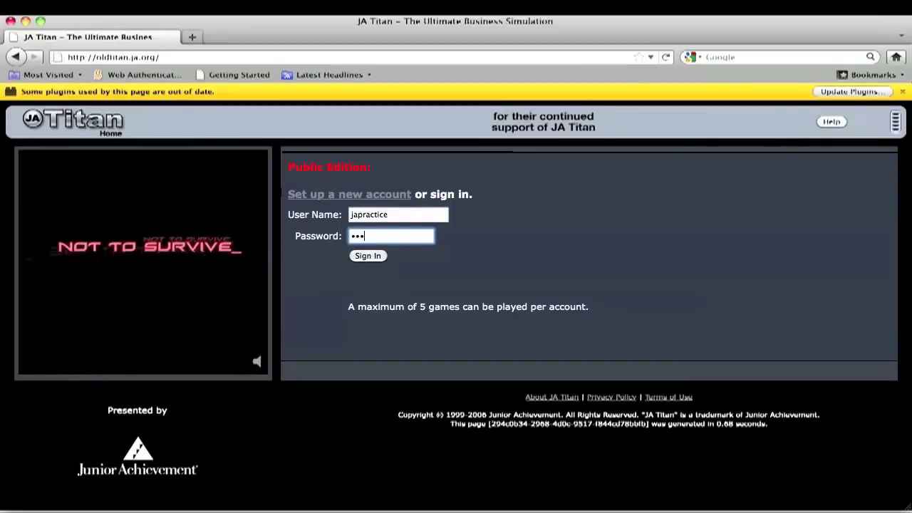
left_click(376, 257)
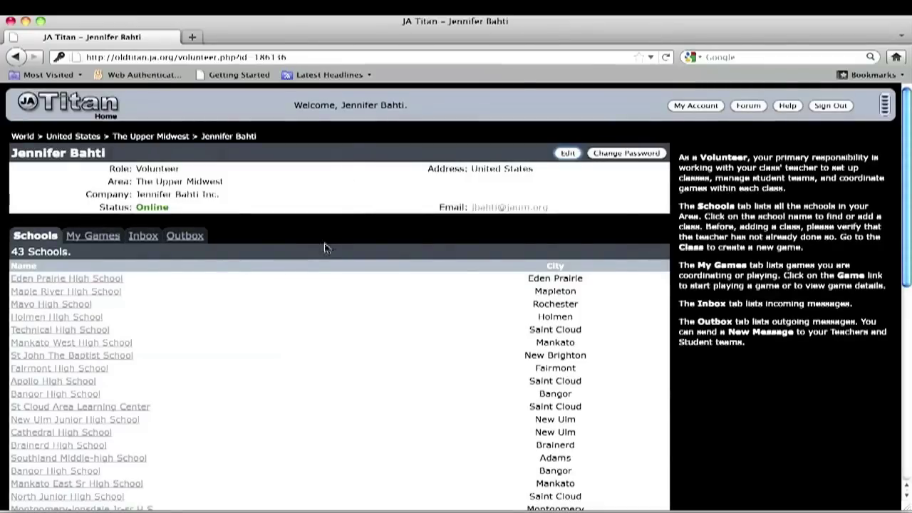
Open the JAUM school's Maplewood Titan 3/26/2012 class and show its list of games
scroll(324, 247, "down", 3)
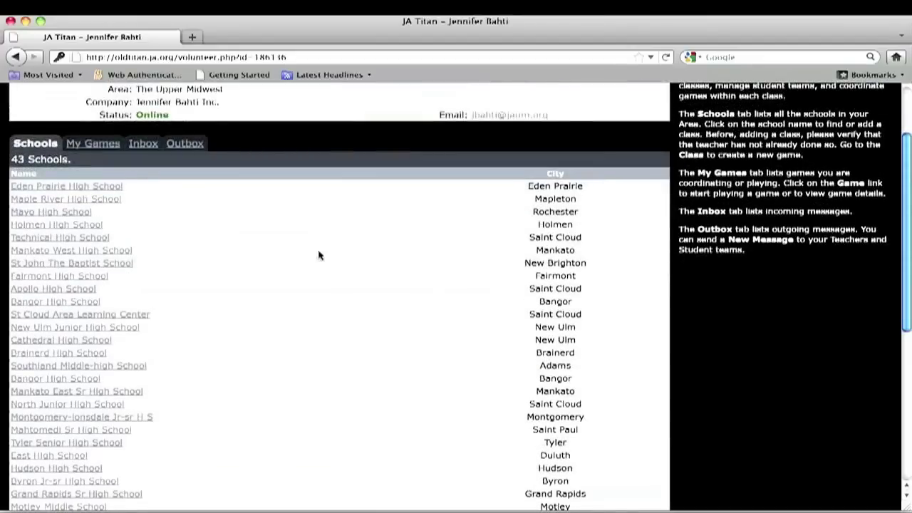
scroll(319, 255, "down", 7)
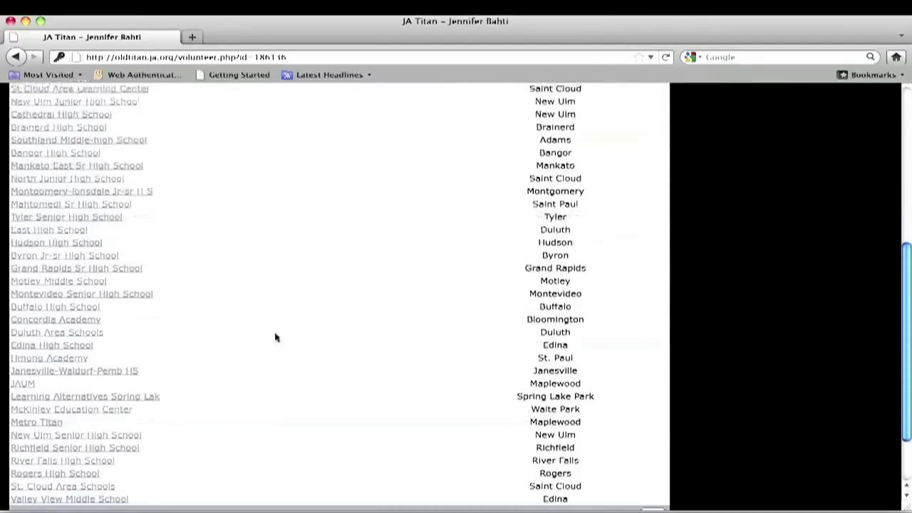
left_click(27, 384)
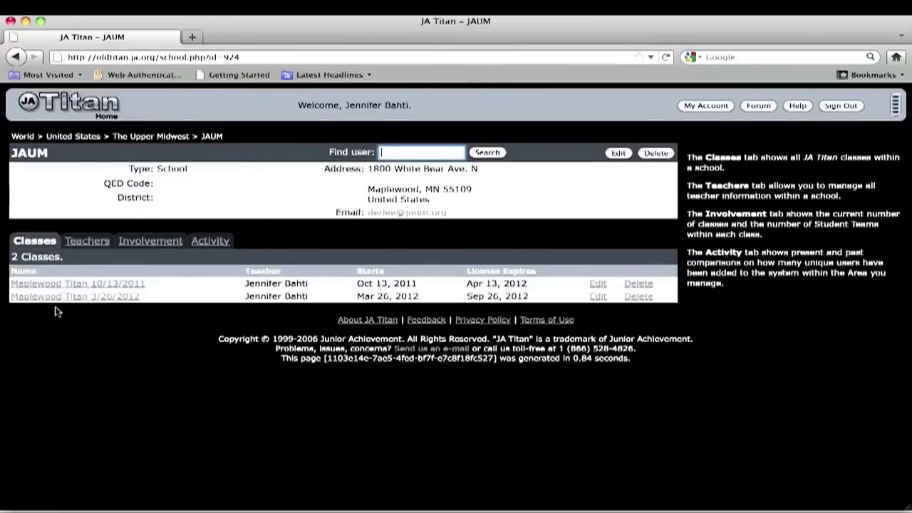
left_click(131, 304)
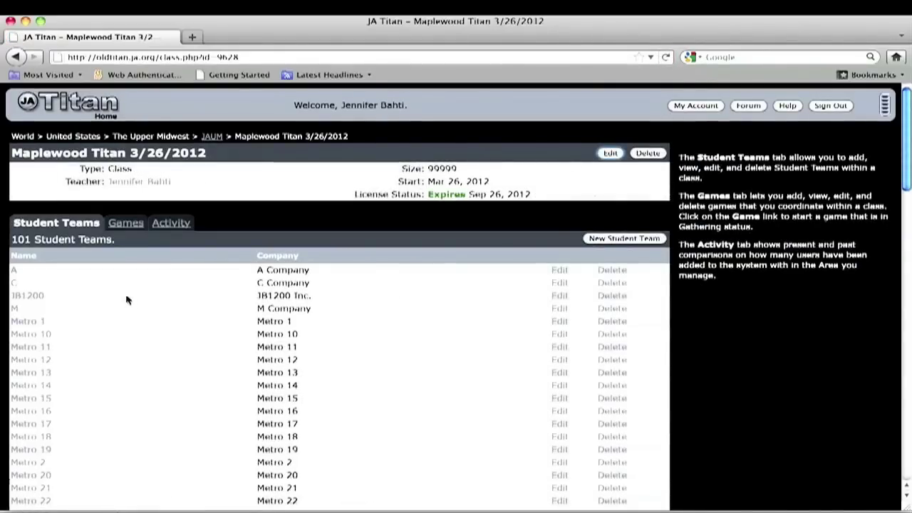
left_click(129, 229)
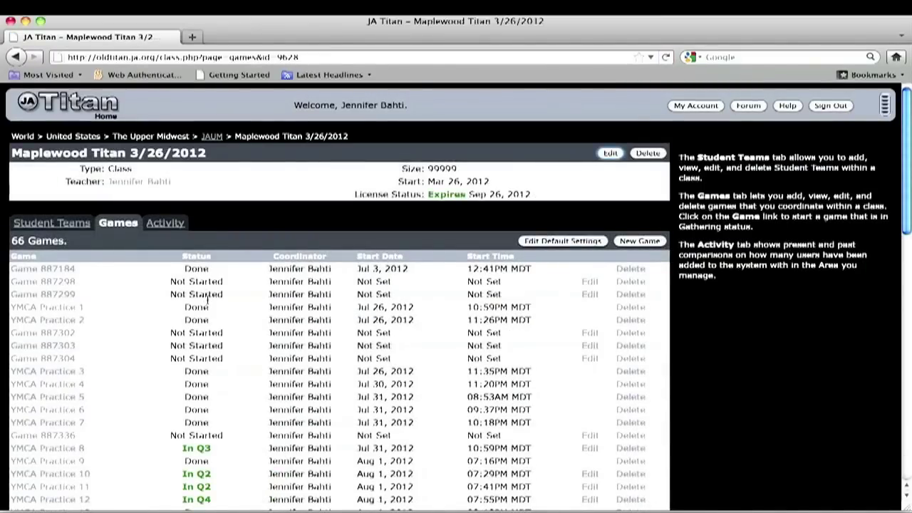
Create a new game in the class and add Super Sellers 1 through Super Sellers 8 as its players
left_click(641, 242)
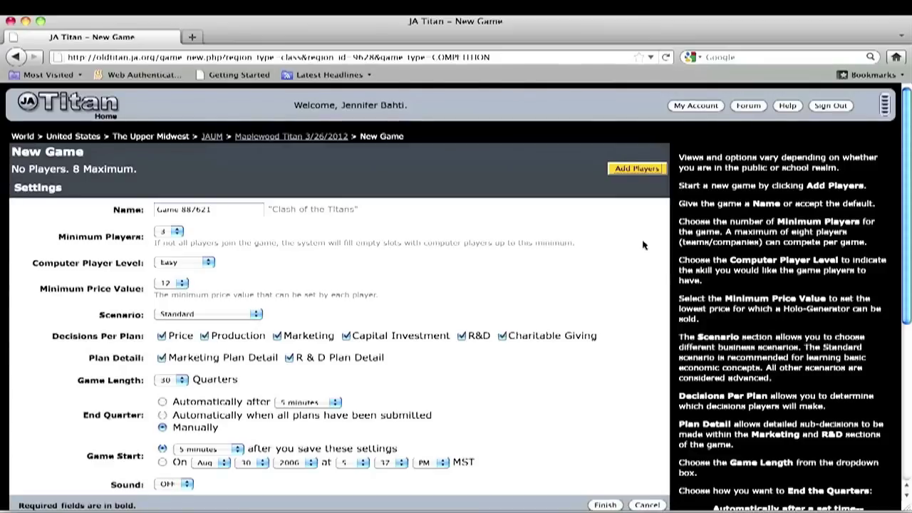
left_click(624, 170)
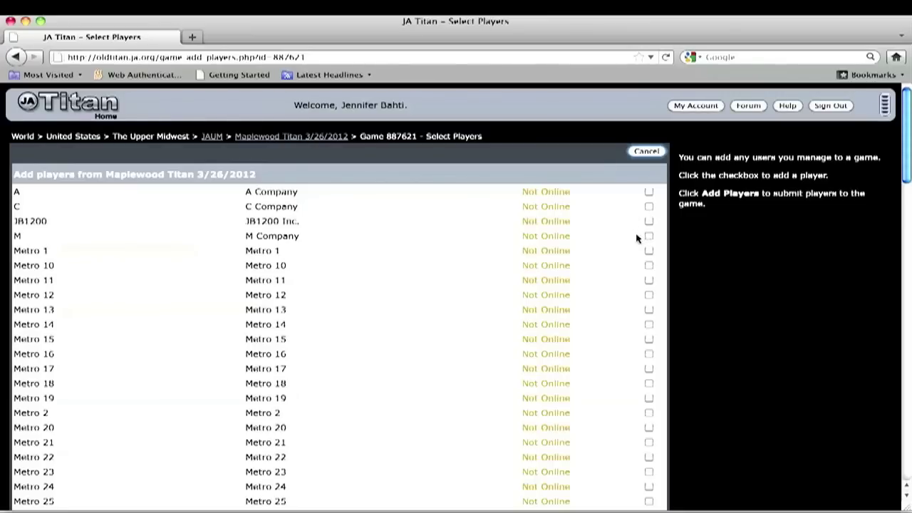
scroll(637, 238, "down", 1)
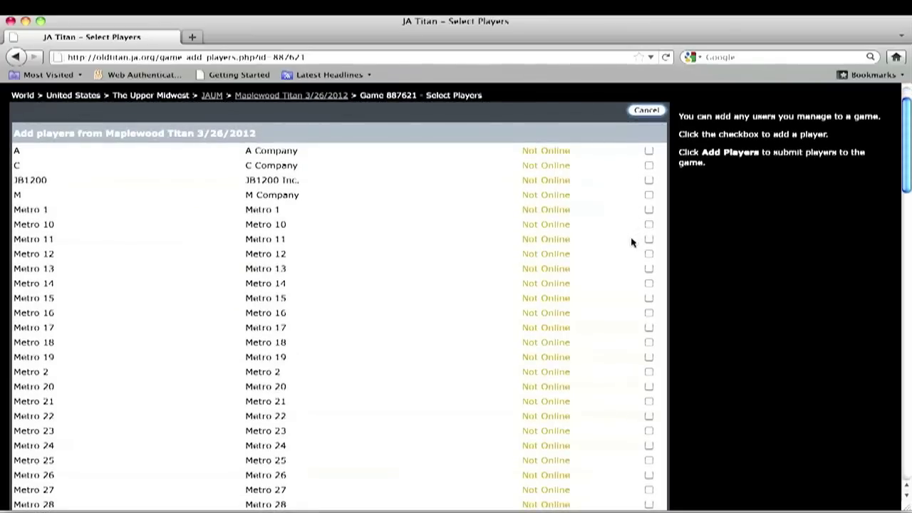
scroll(622, 250, "down", 1)
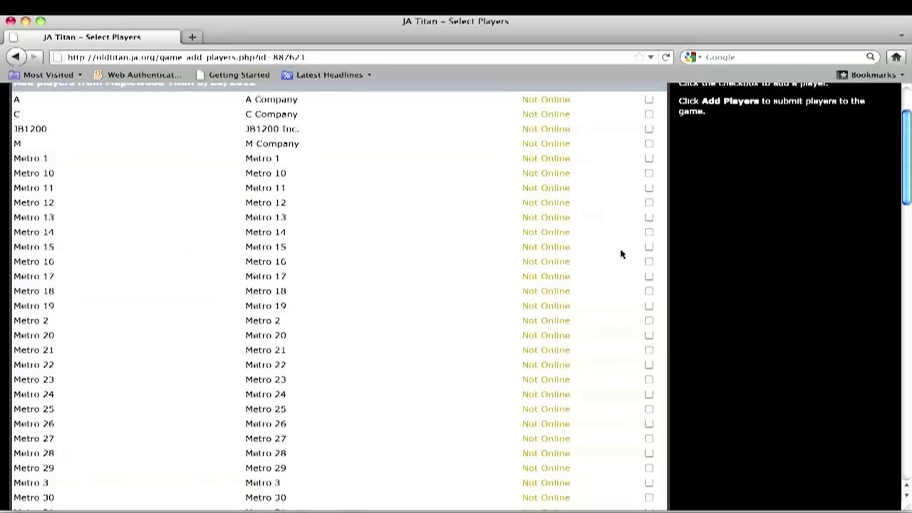
scroll(619, 255, "down", 1)
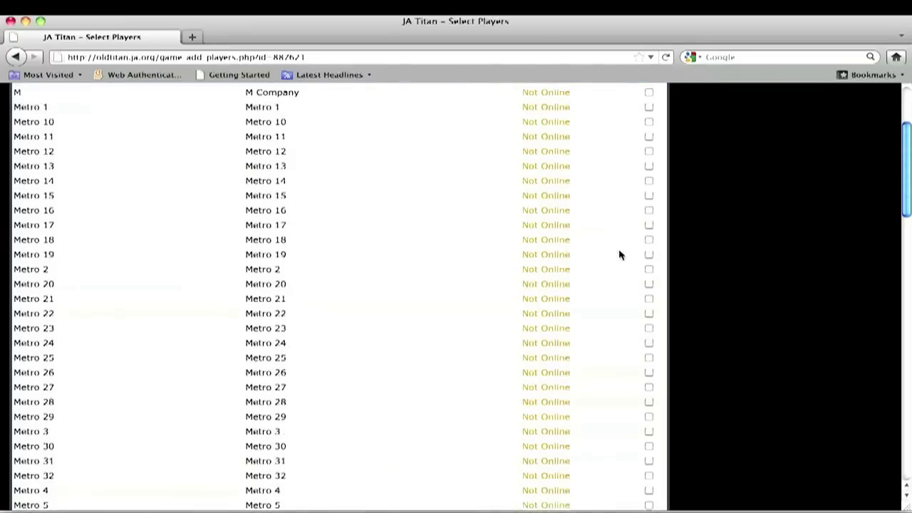
scroll(619, 255, "down", 11)
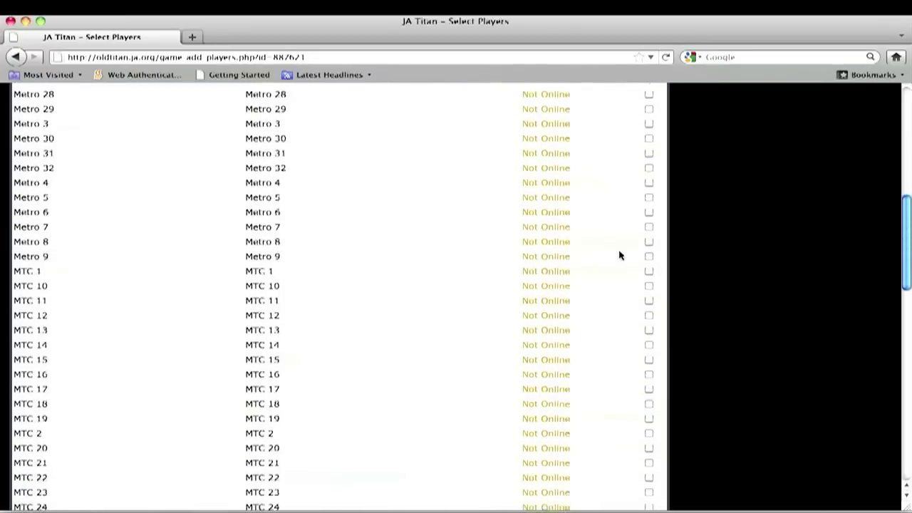
scroll(619, 255, "down", 5)
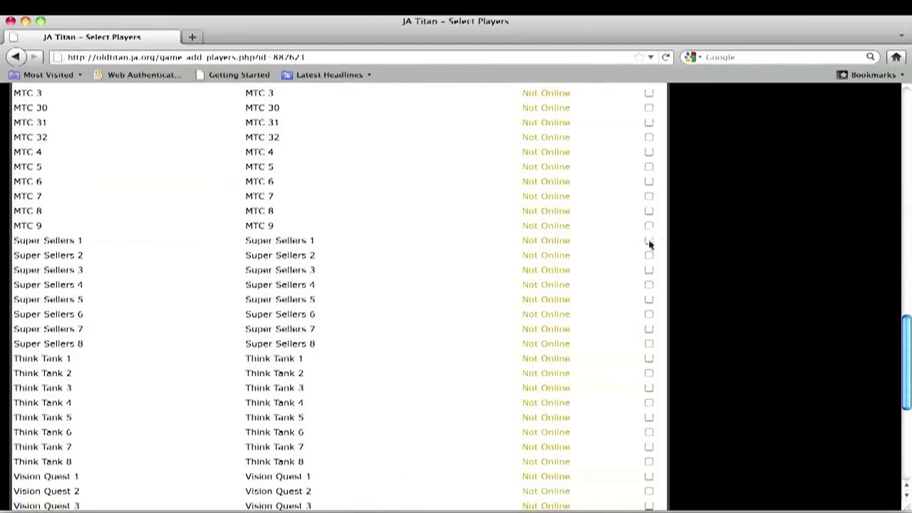
left_click(648, 240)
left_click(649, 255)
left_click(648, 344)
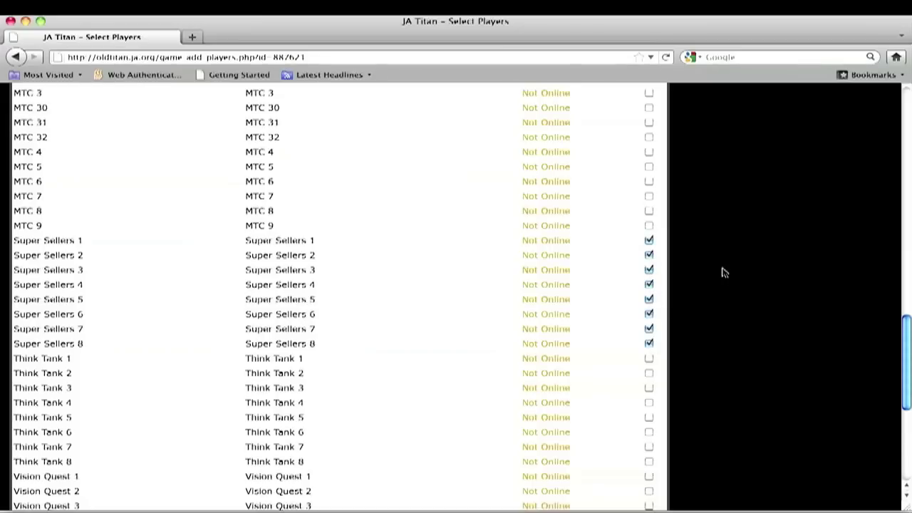
scroll(723, 273, "down", 5)
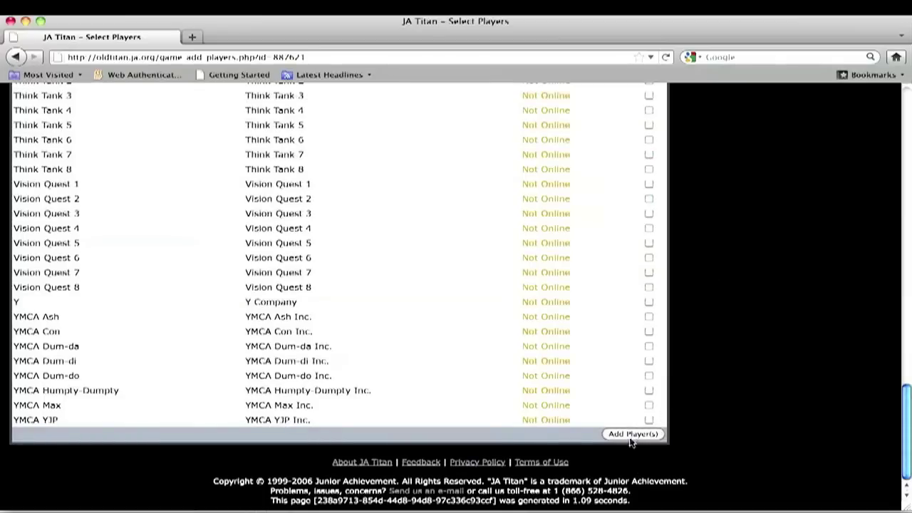
left_click(630, 436)
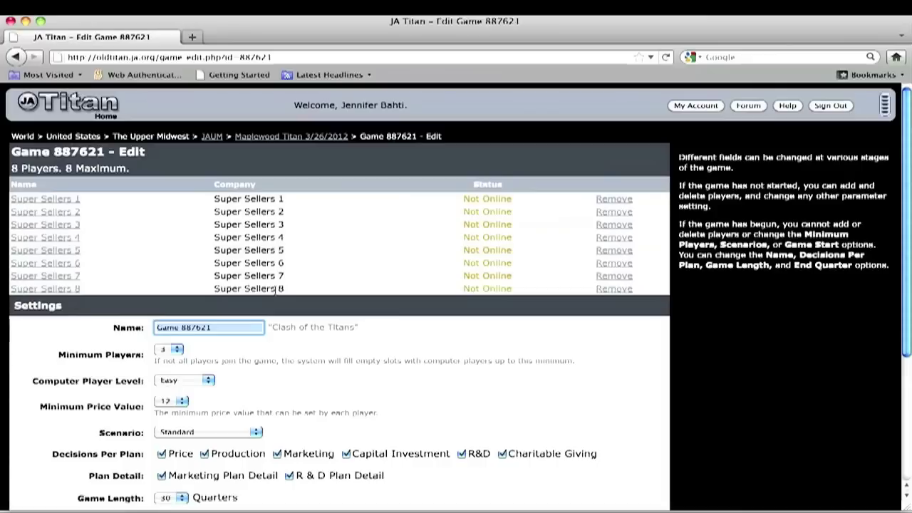
Clear the new game's default name
triple_click(195, 327)
key("Right")
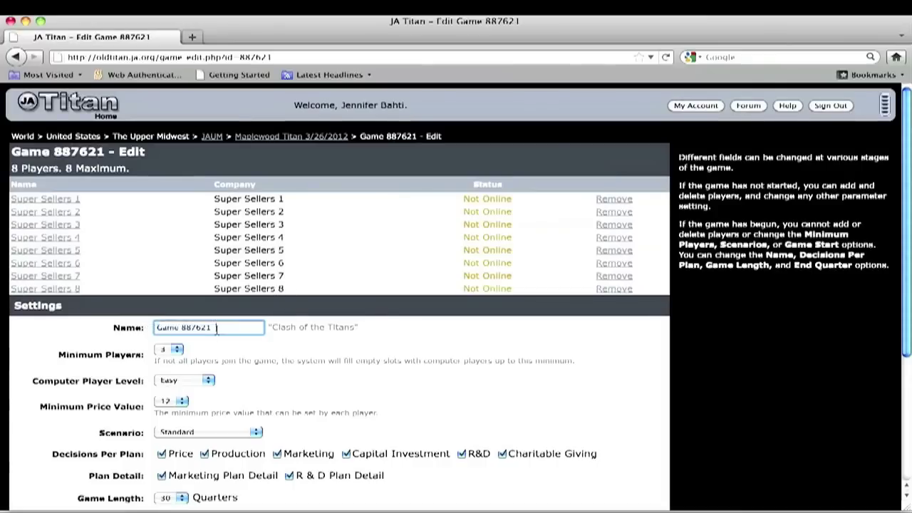
key("BackSpace")
key("BackSpace")
key("BackSpace")
key("BackSpace")
key("BackSpace")
key("BackSpace")
key("BackSpace")
key("BackSpace")
key("BackSpace")
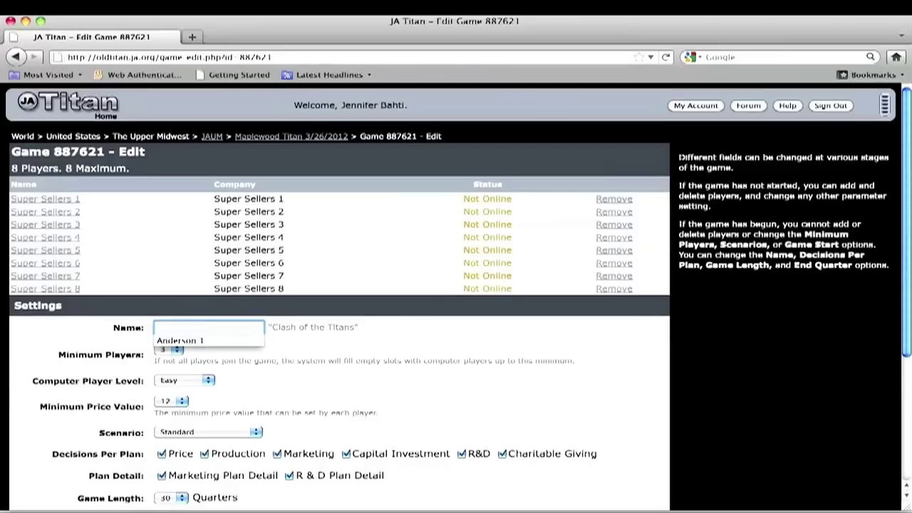
type("Super Sellers")
key("BackSpace")
key("BackSpace")
key("BackSpace")
key("BackSpace")
key("BackSpace")
key("BackSpace")
key("BackSpace")
key("BackSpace")
key("BackSpace")
key("BackSpace")
key("BackSpace")
key("BackSpace")
key("BackSpace")
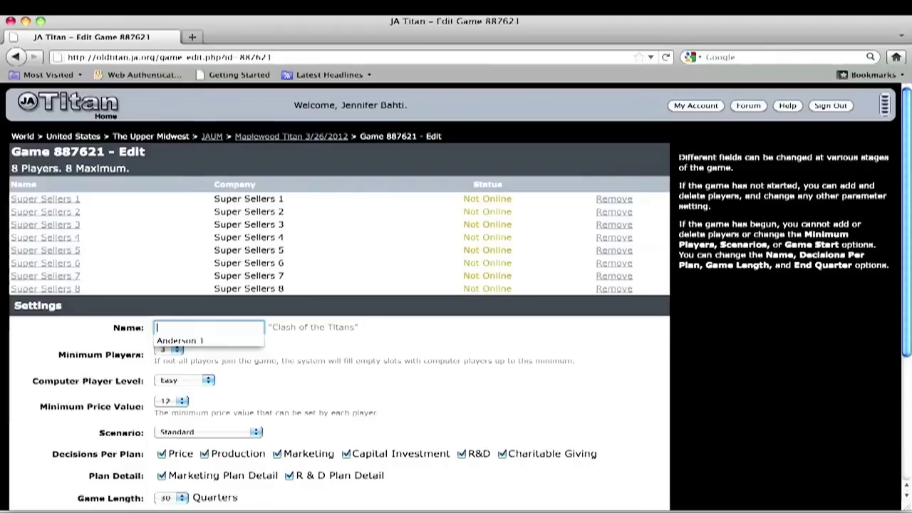
Name the game Anderson 1, review the remaining default settings, and save the game
type("An")
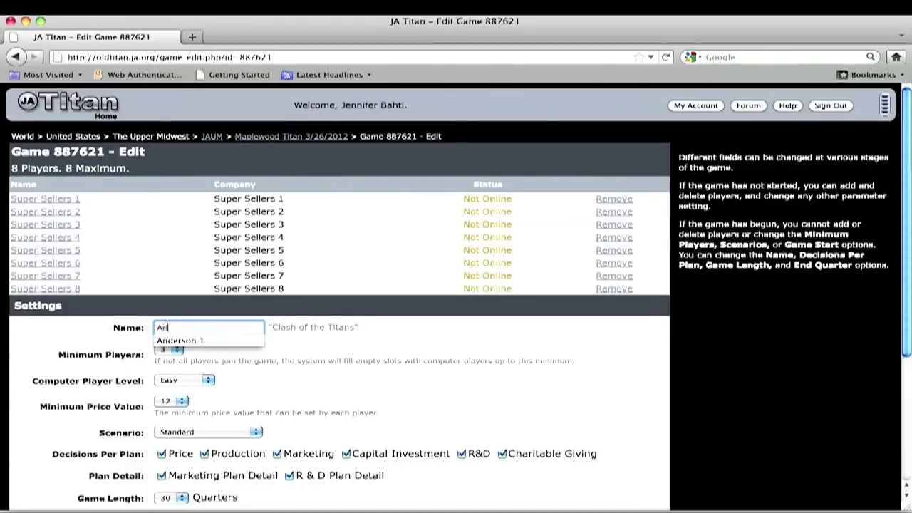
type("derson 1")
scroll(228, 363, "down", 1)
left_click(336, 367)
scroll(333, 363, "down", 2)
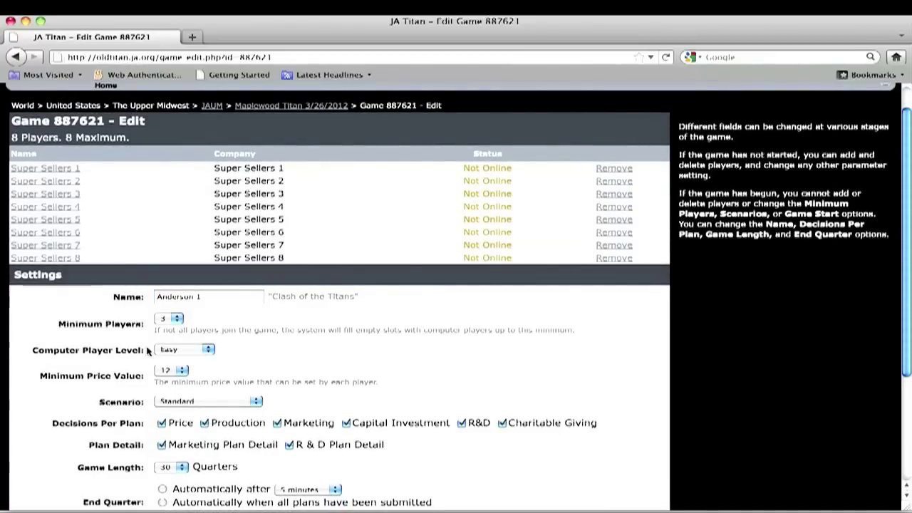
scroll(249, 349, "down", 5)
scroll(247, 349, "down", 3)
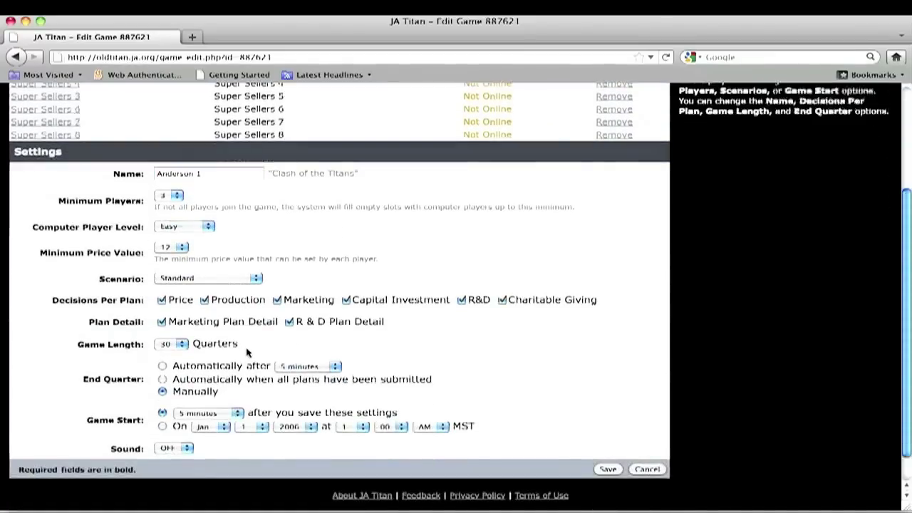
scroll(219, 411, "down", 3)
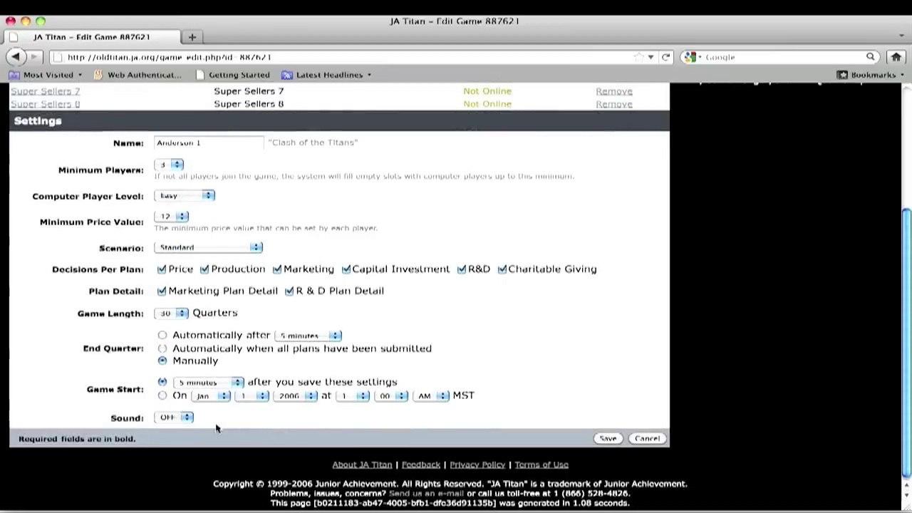
left_click(606, 438)
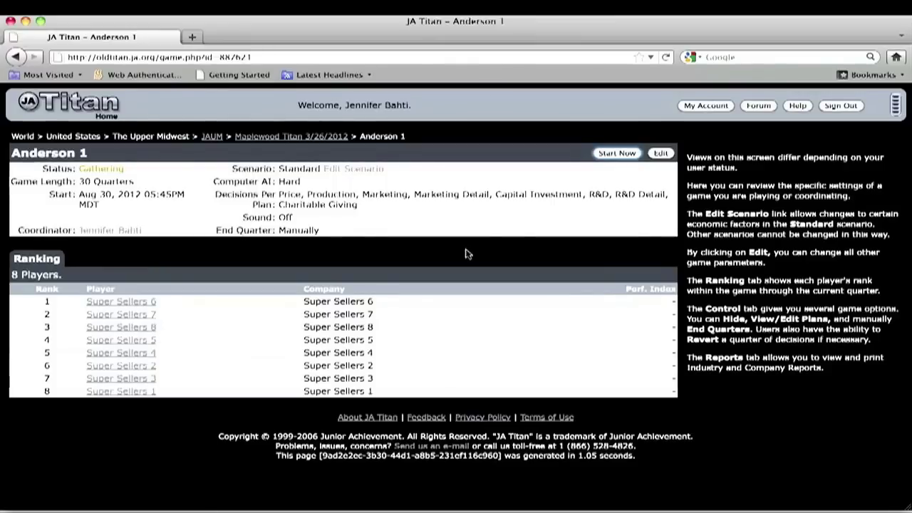
Start the Anderson 1 game immediately and open its control page
left_click(617, 154)
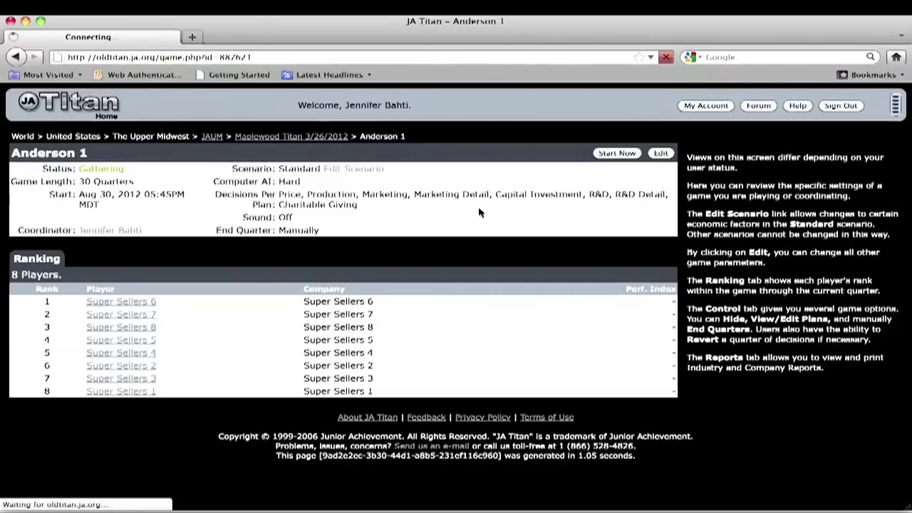
left_click(88, 261)
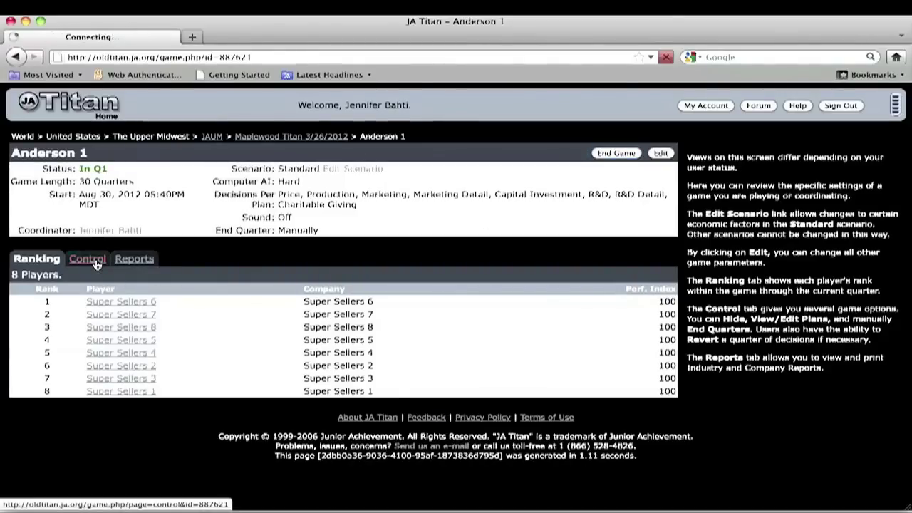